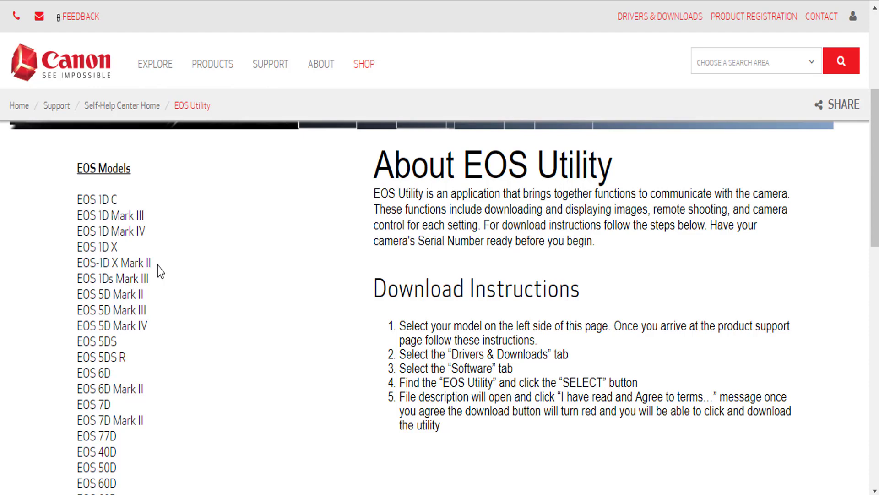
Step: Open the support page for the EOS Rebel T5i from the list of EOS models
scroll(164, 316, down, 10)
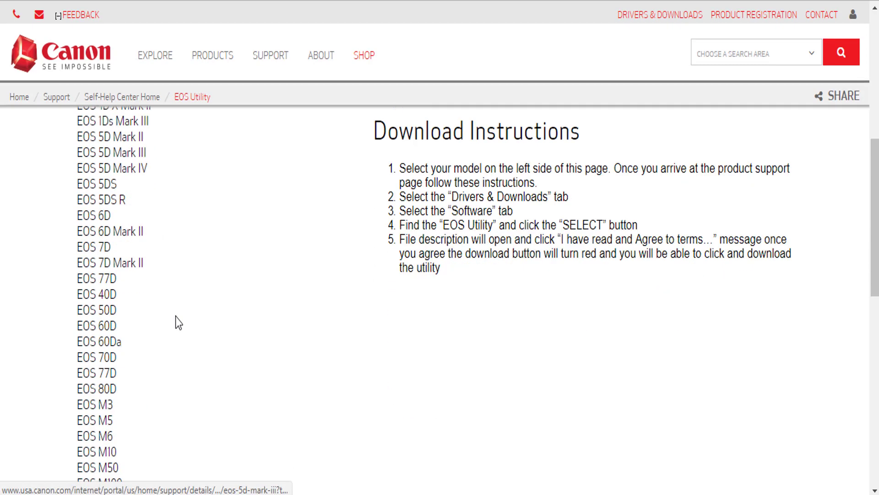
scroll(162, 323, down, 2)
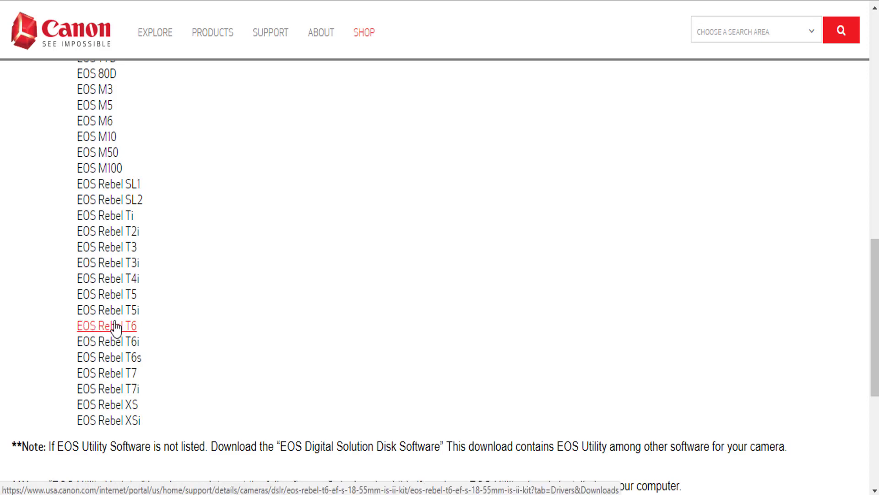
click(127, 312)
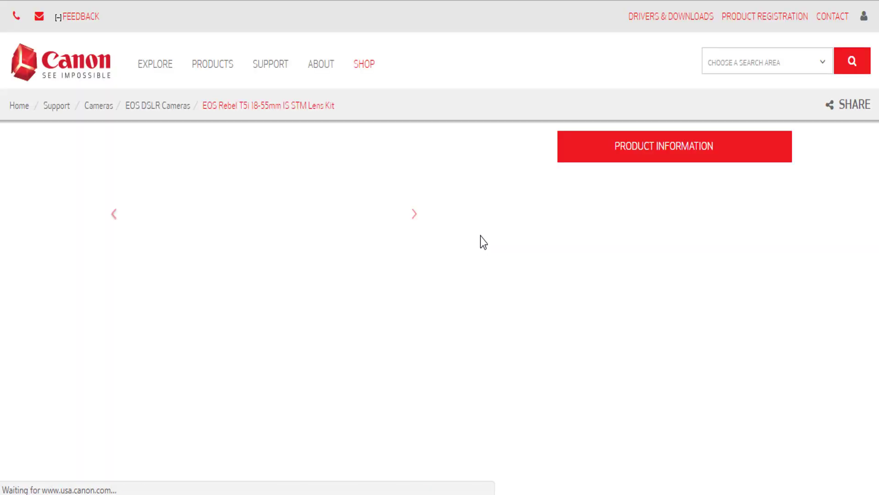
click(474, 252)
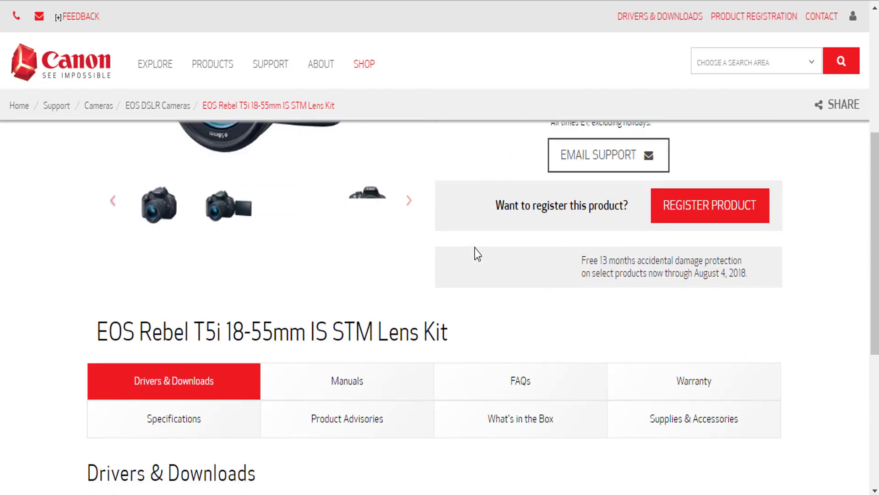
Step: Expand the EOS Utility 2.14.20a Updater for Windows entry in the camera's software downloads
scroll(438, 261, down, 2)
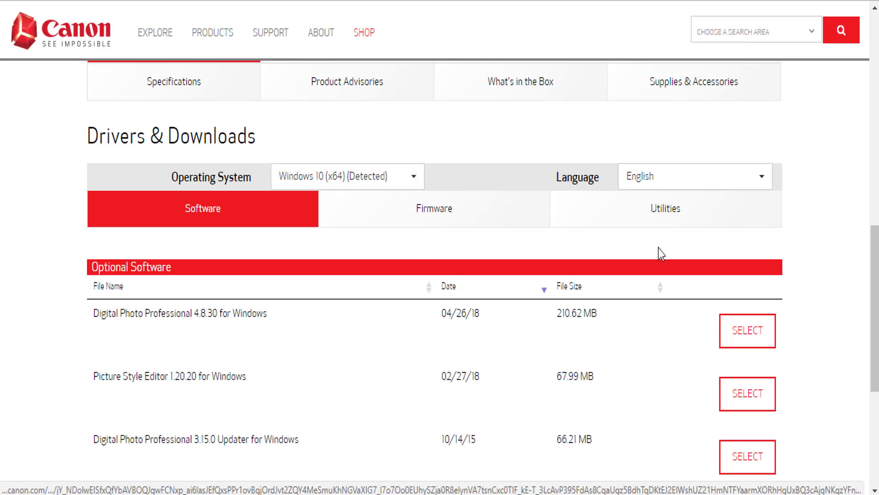
scroll(540, 263, down, 3)
drag(31, 350, 269, 348)
click(270, 348)
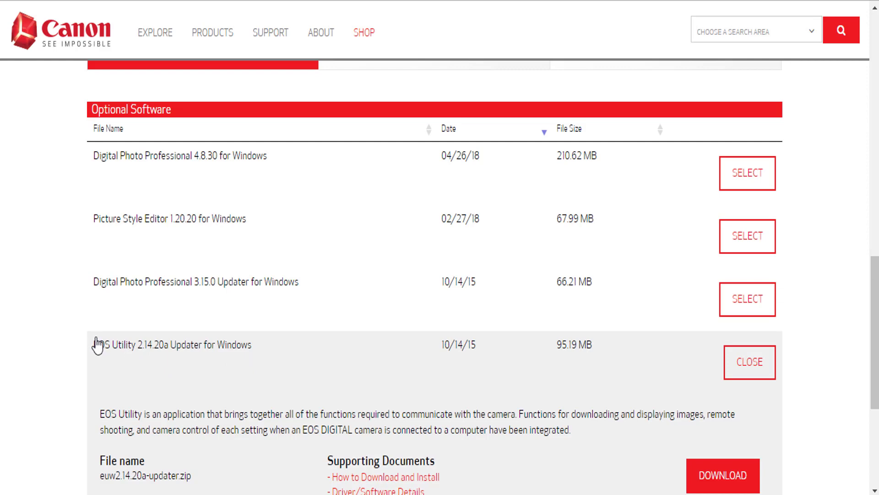
scroll(133, 308, down, 2)
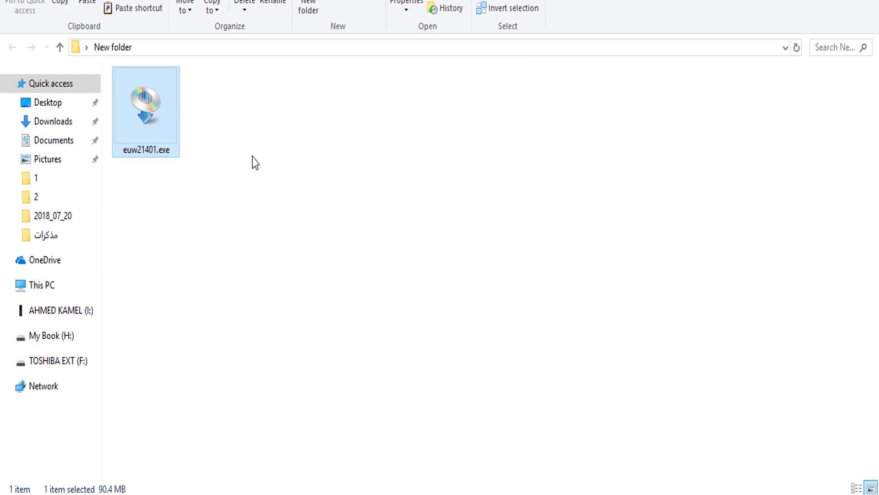
Step: Launch the euw21401.exe installer and open the Registry Editor by running regedit
double_click(170, 105)
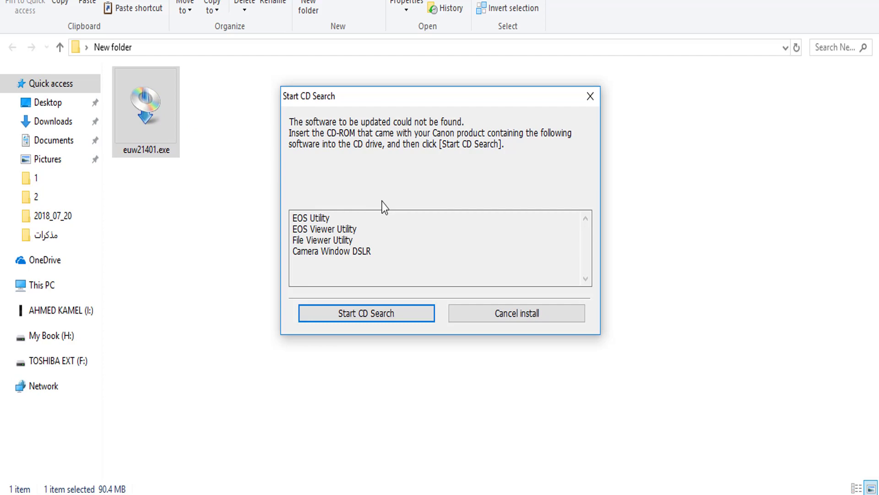
key(super+r)
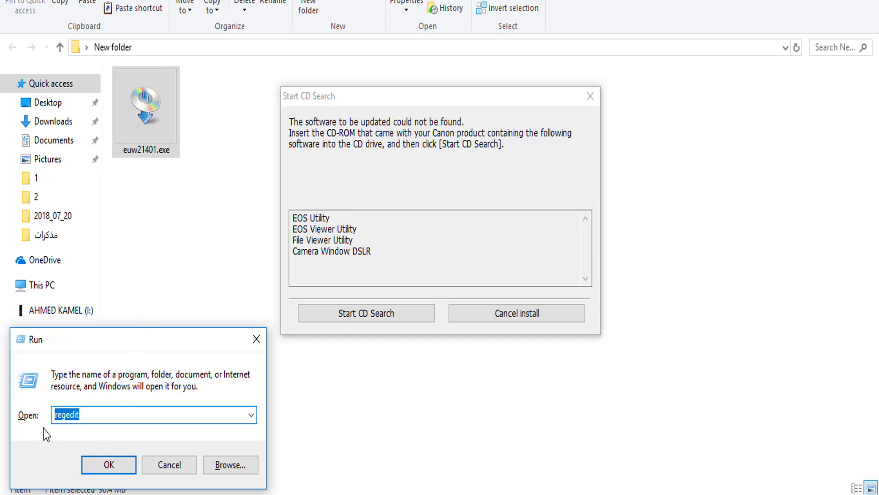
click(107, 463)
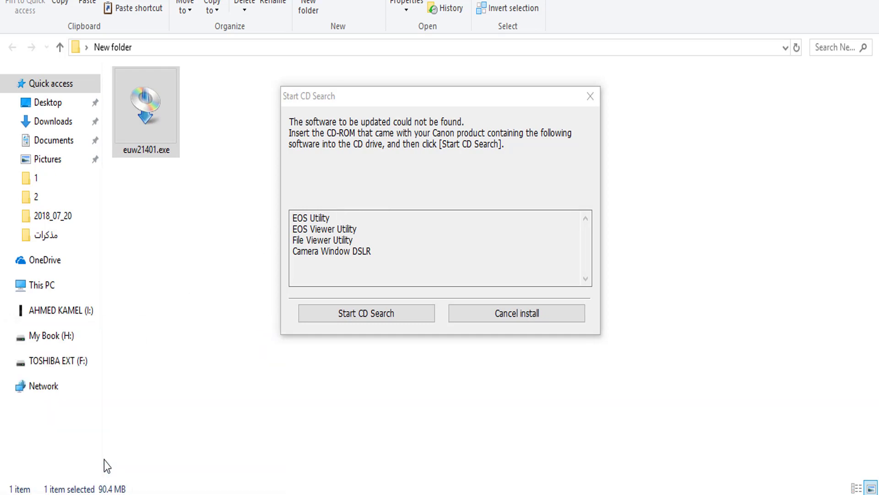
Step: Expand the registry tree to HKEY_LOCAL_MACHINE\SOFTWARE\WOW6432Node and select that key
click(205, 113)
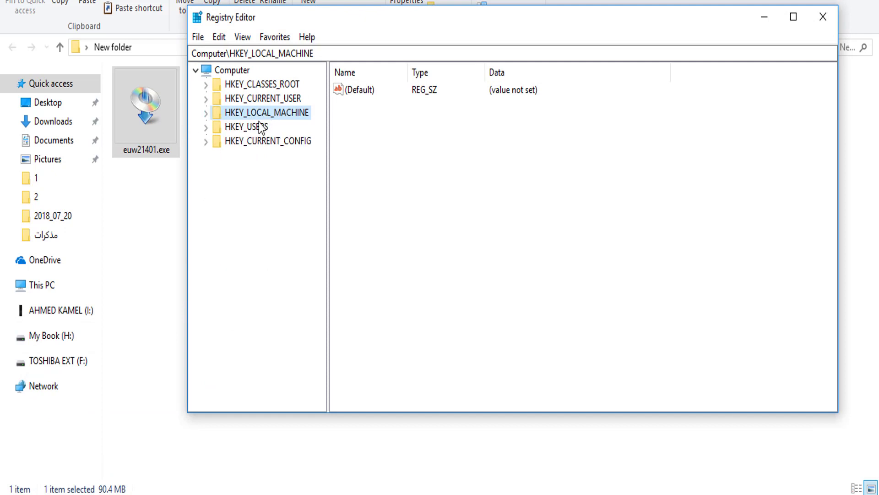
click(205, 113)
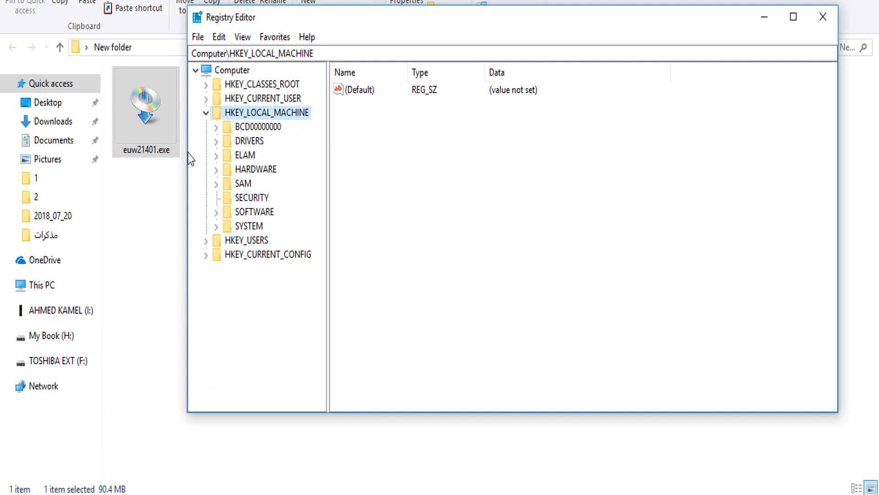
click(216, 212)
scroll(250, 247, down, 8)
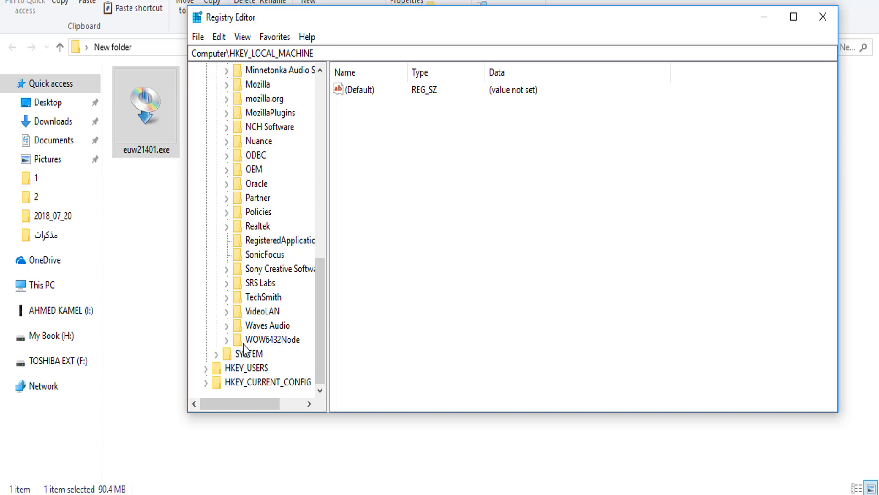
click(227, 340)
click(269, 70)
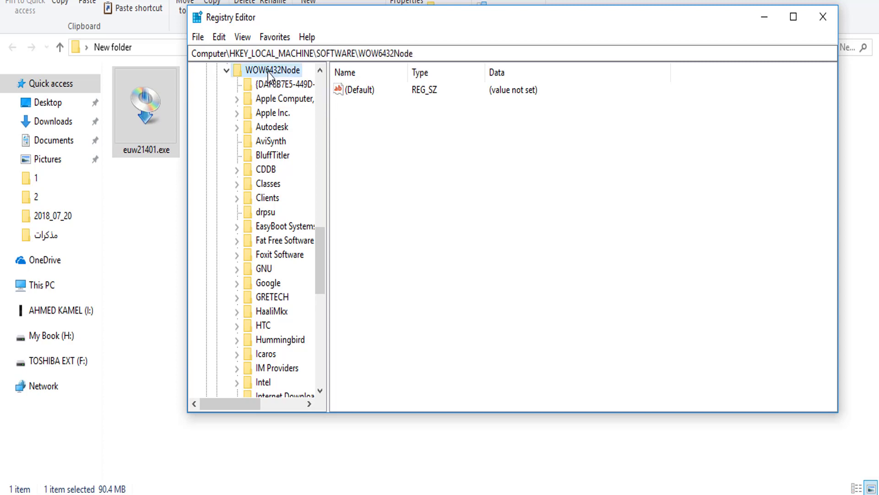
Step: Create a new key named Canon under WOW6432Node
right_click(268, 70)
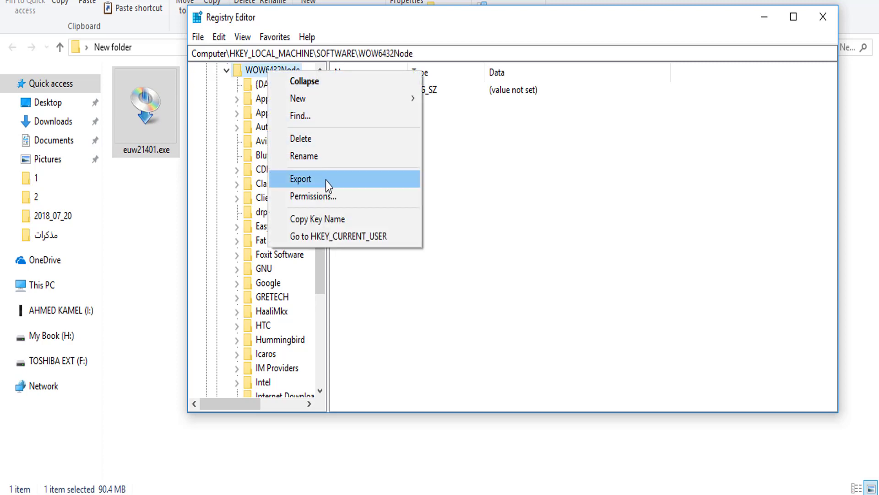
mouse_move(314, 100)
click(231, 98)
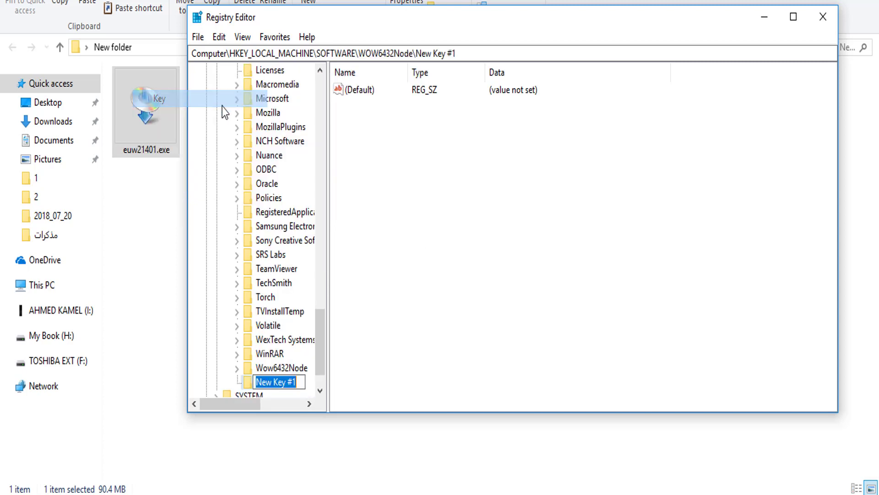
text(C)
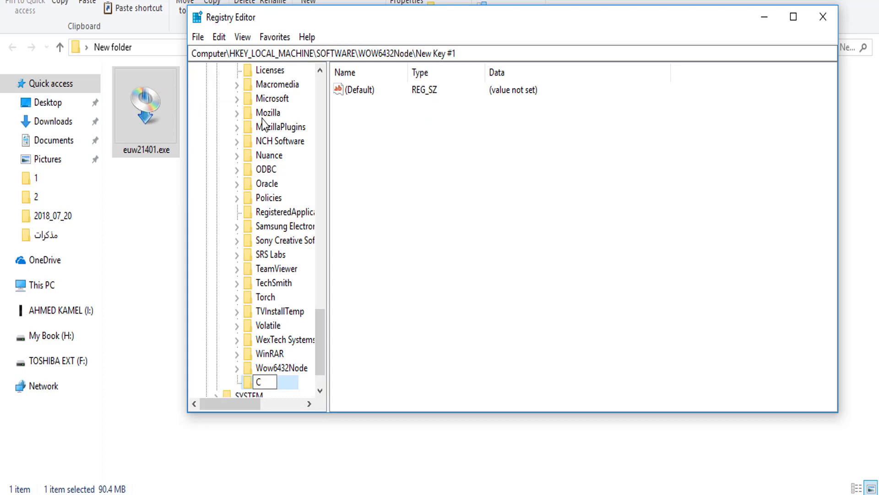
text(anon)
key(Return)
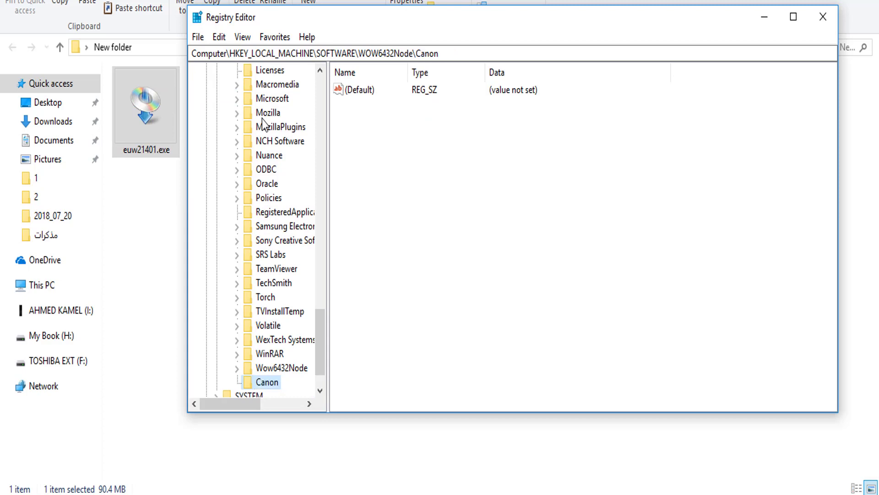
Step: Add a new subkey inside the Canon key
scroll(304, 239, down, 1)
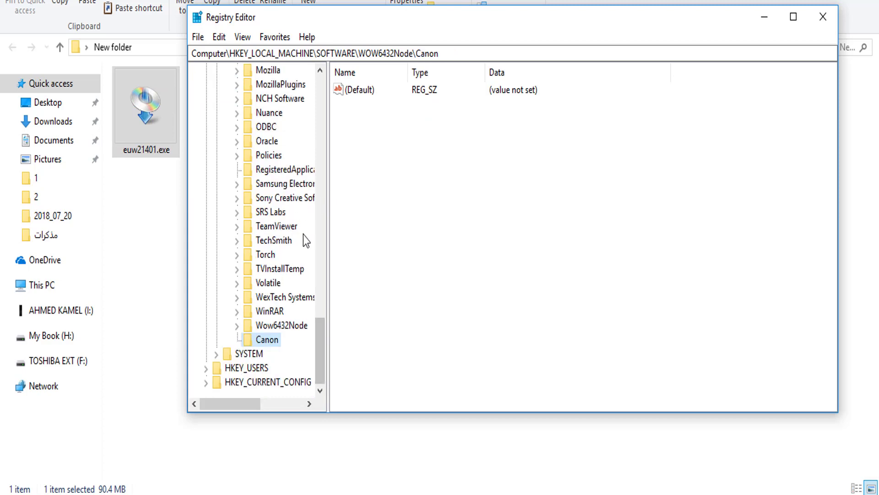
right_click(278, 349)
mouse_move(347, 219)
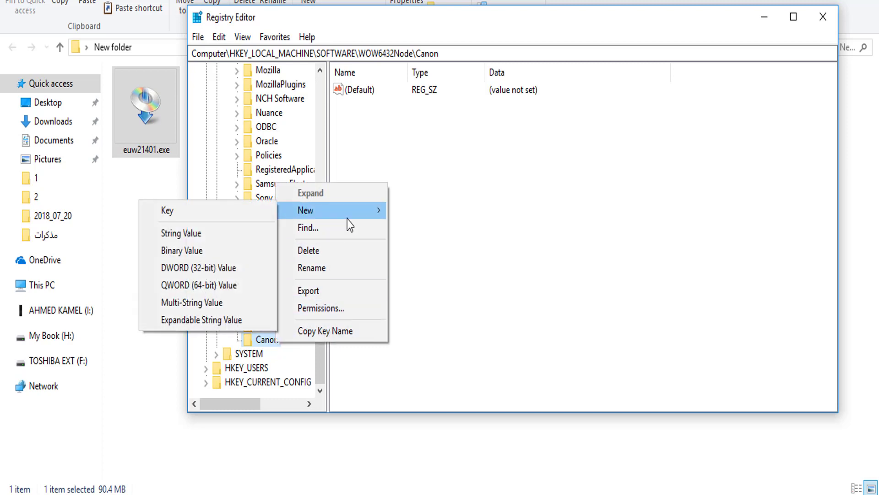
click(267, 211)
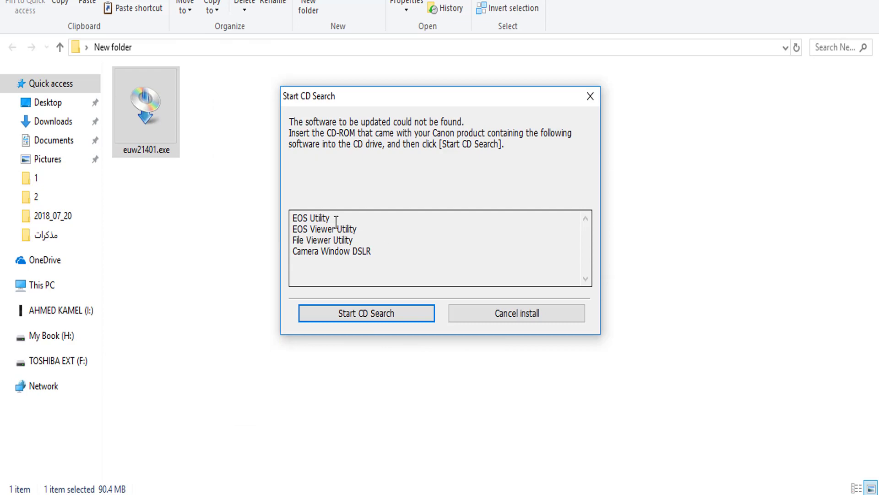
Step: Copy the text EOS Utility from the installer's Start CD Search list and rename the Canon subkey with it
drag(336, 220, 265, 215)
right_click(304, 218)
click(338, 267)
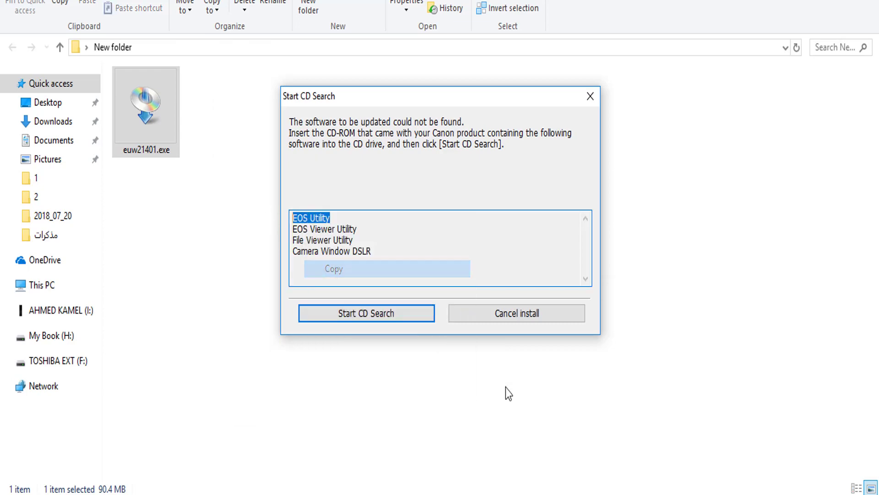
click(595, 488)
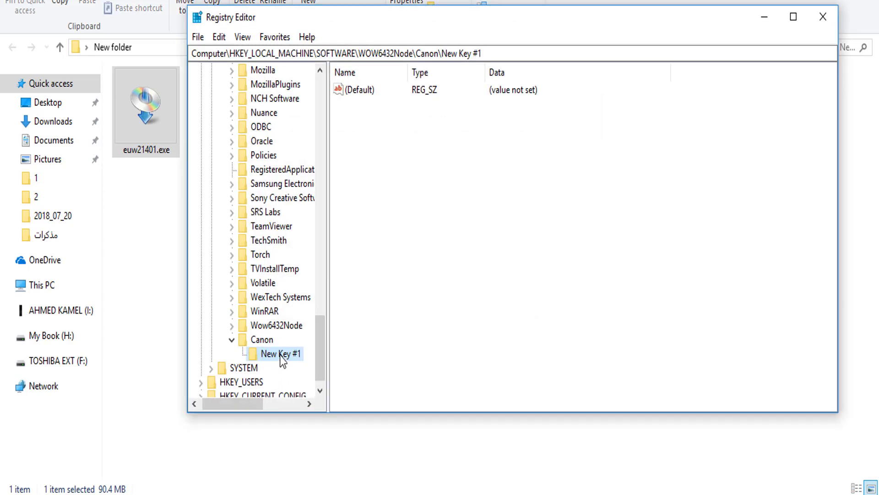
right_click(277, 355)
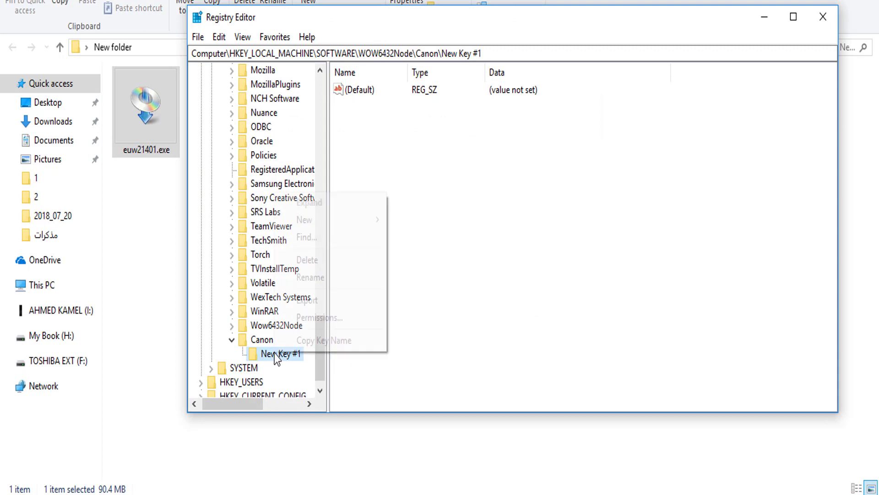
click(302, 277)
key(ctrl+v)
key(Return)
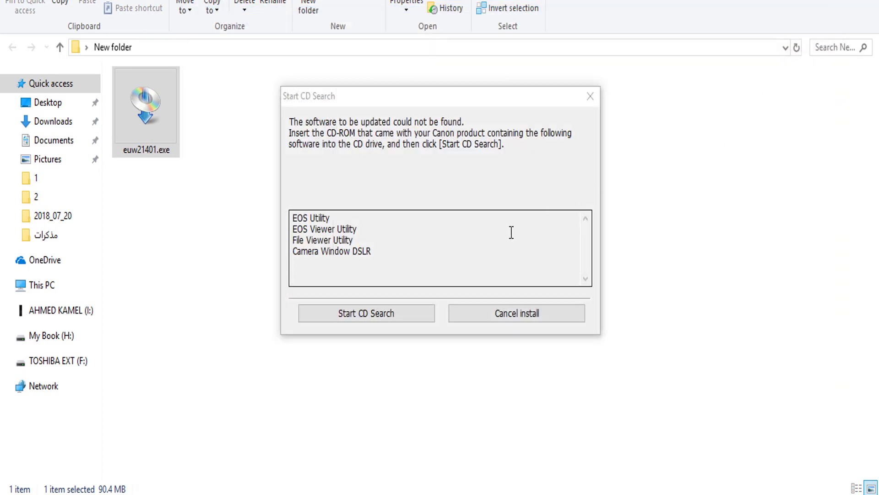
Step: Restart the euw21401.exe installer and set the location to Europe, Middle East, Africa with Other country/region
click(434, 308)
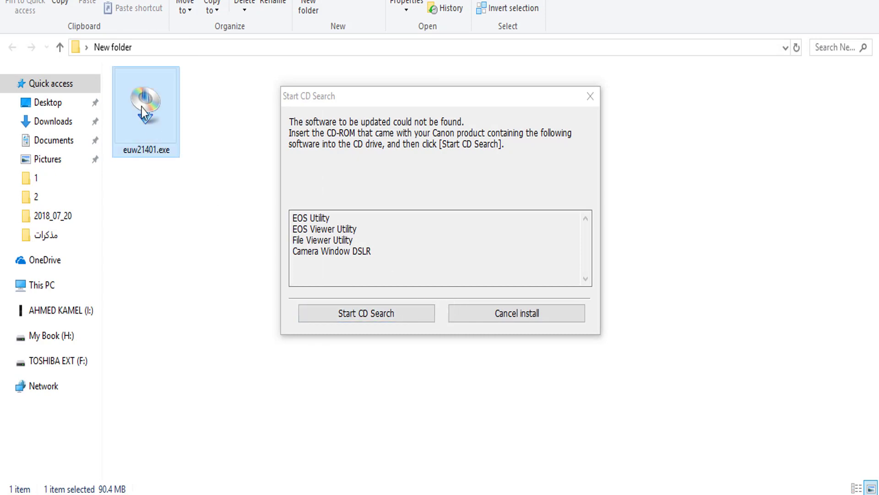
click(590, 96)
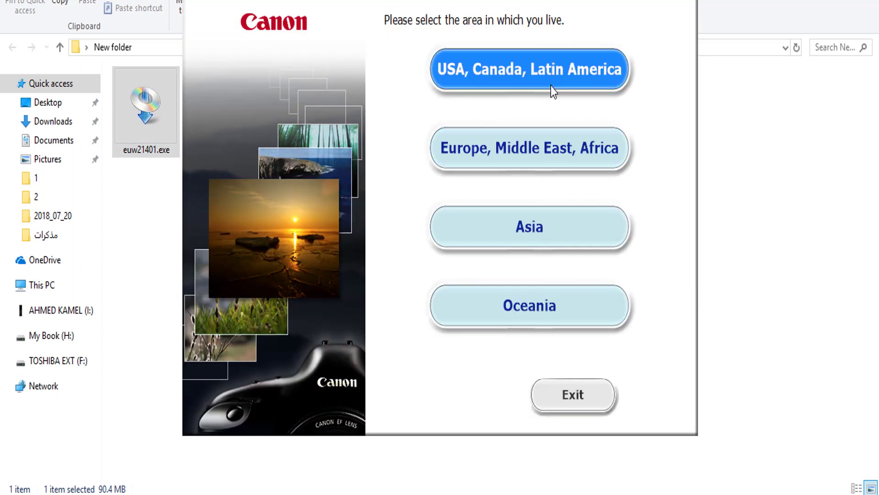
click(501, 153)
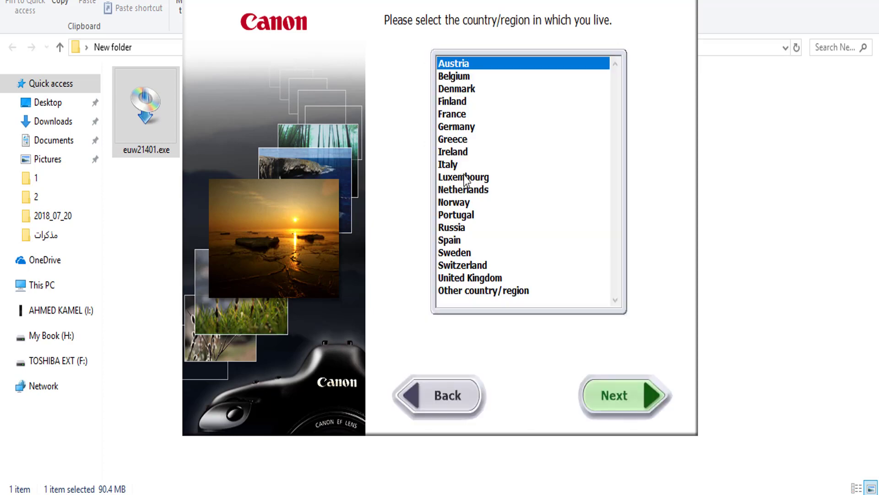
click(486, 291)
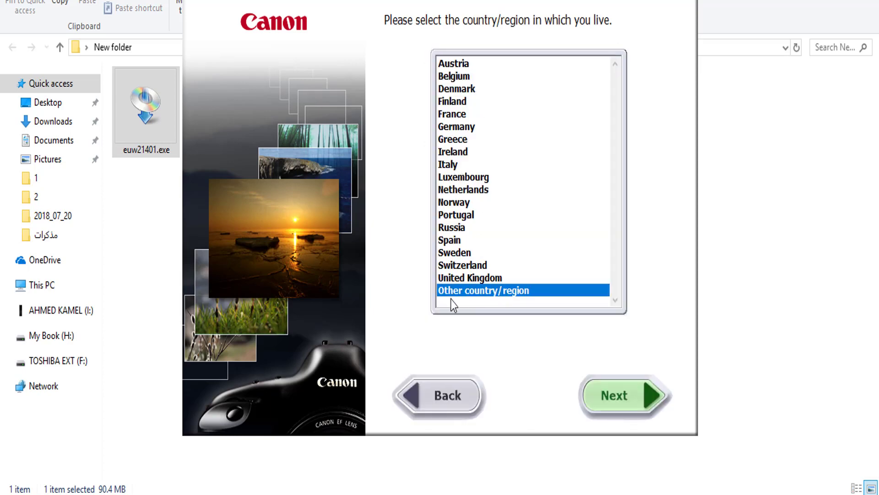
click(633, 400)
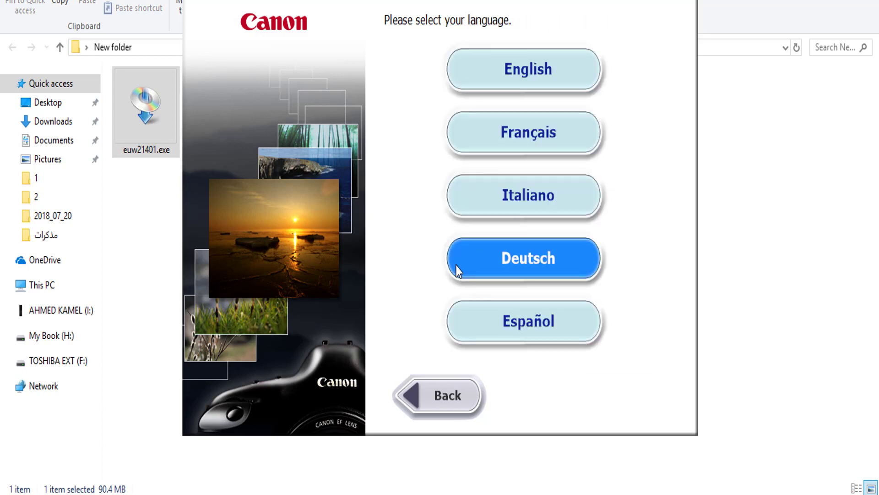
Step: Proceed through the remaining installer pages to install EOS Utility 2 and finish the setup
click(426, 250)
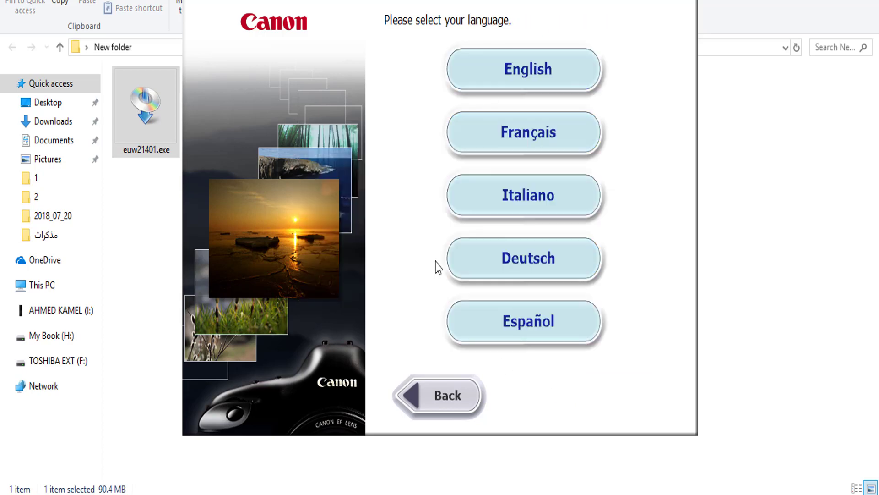
click(601, 392)
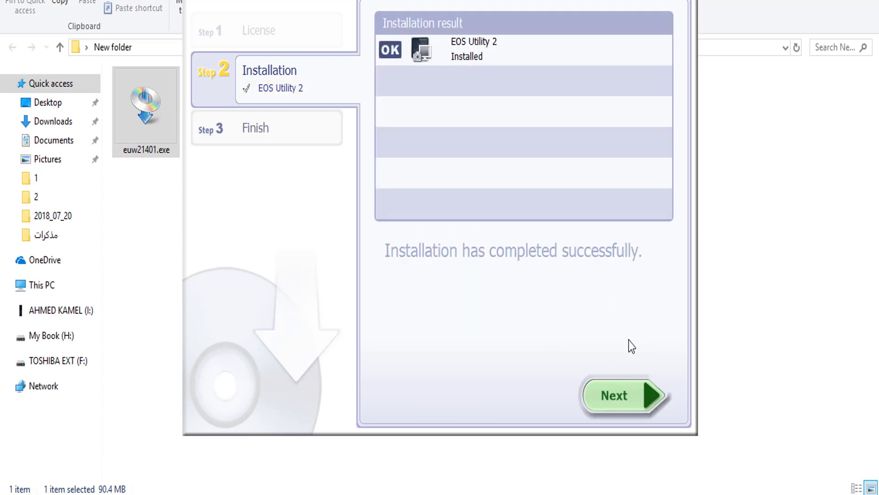
click(614, 390)
click(504, 221)
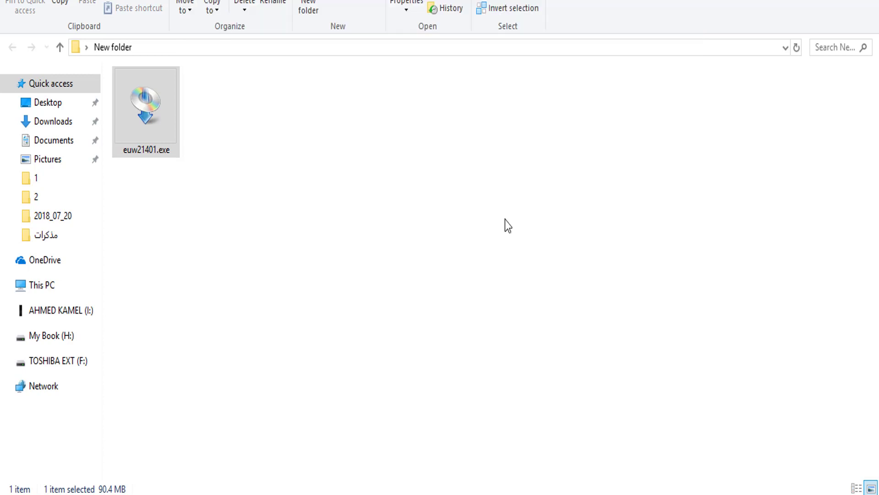
Step: Open EOS Utility from its shortcut in New folder
click(211, 99)
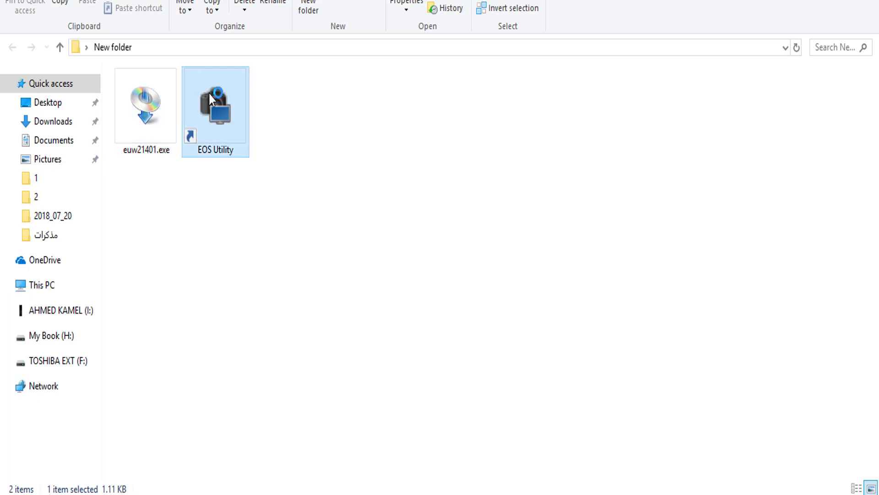
double_click(209, 92)
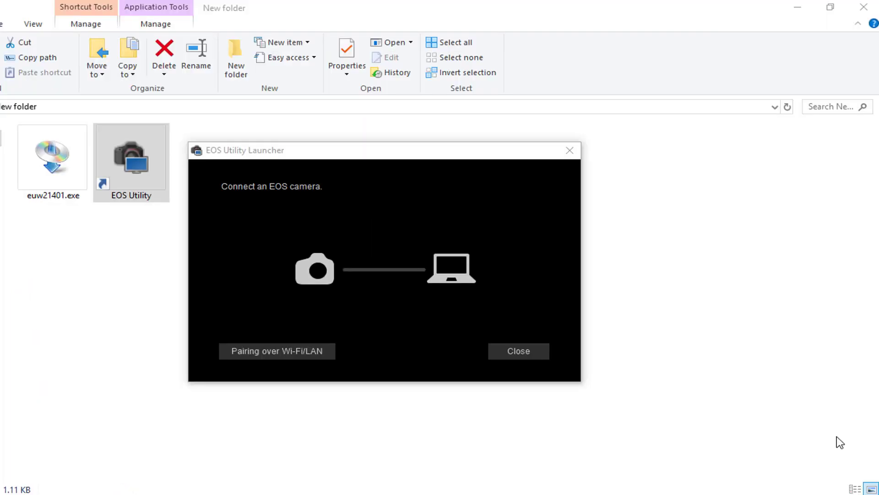